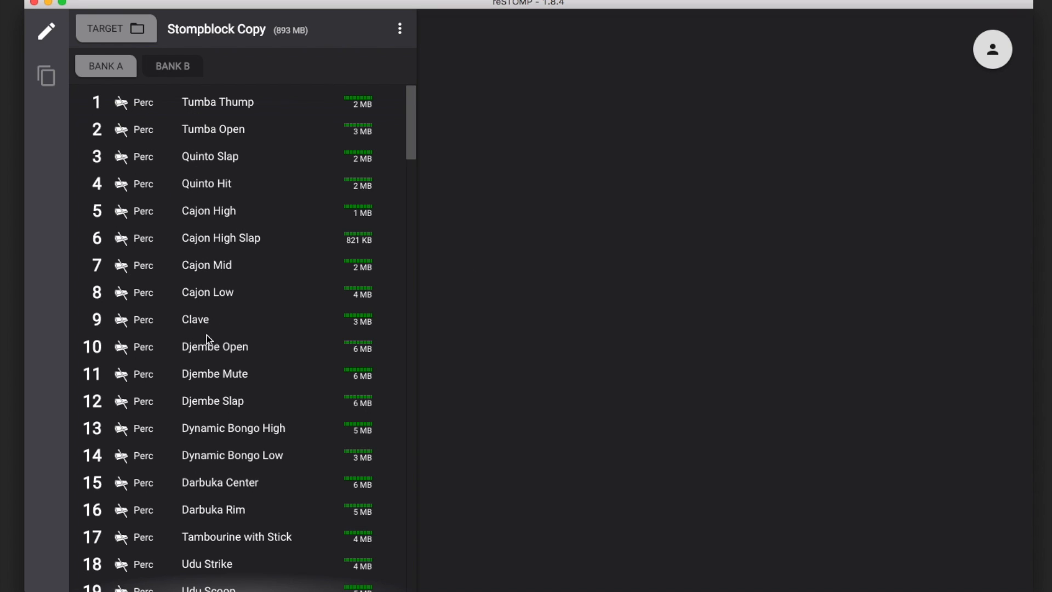
- Look over Bank A's instruments and select the empty instrument slot 1 in Bank B
{"action": "scroll", "coordinate": [298, 364], "scroll_direction": "down", "scroll_amount": 10}
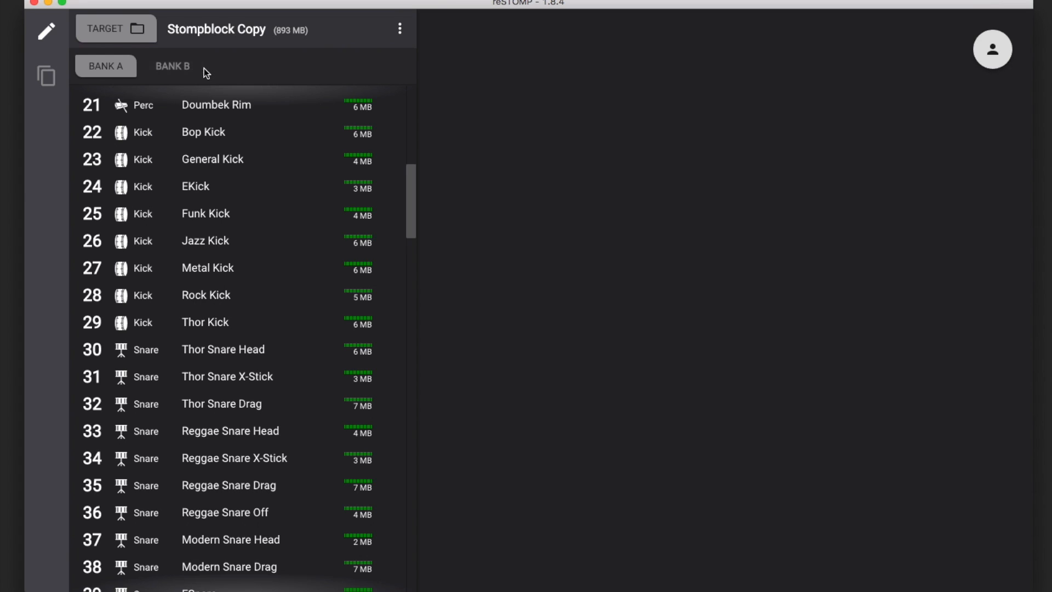
{"action": "left_click", "coordinate": [172, 71]}
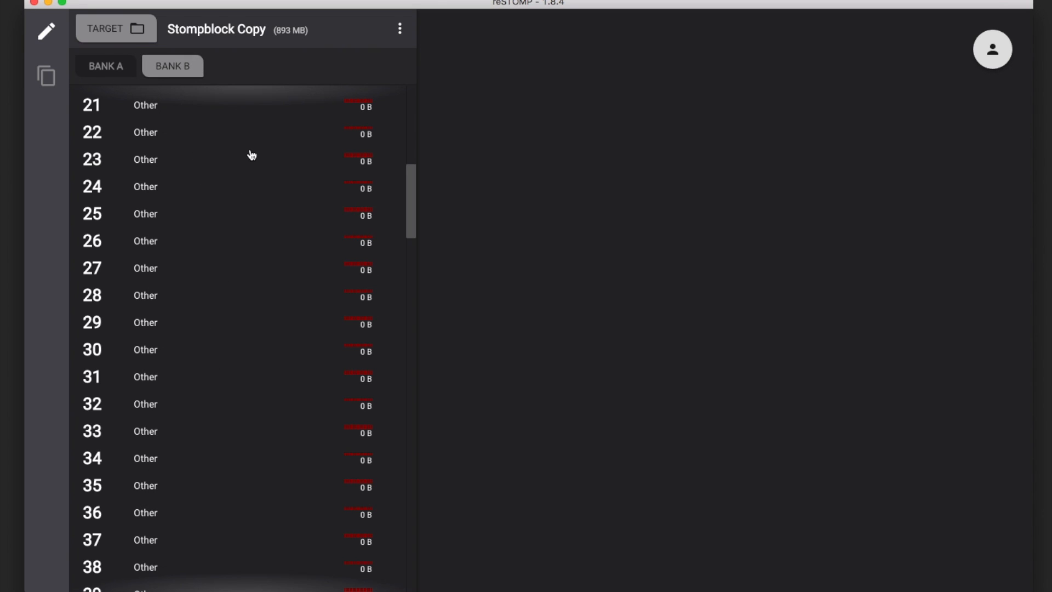
{"action": "scroll", "coordinate": [265, 166], "scroll_direction": "up", "scroll_amount": 10}
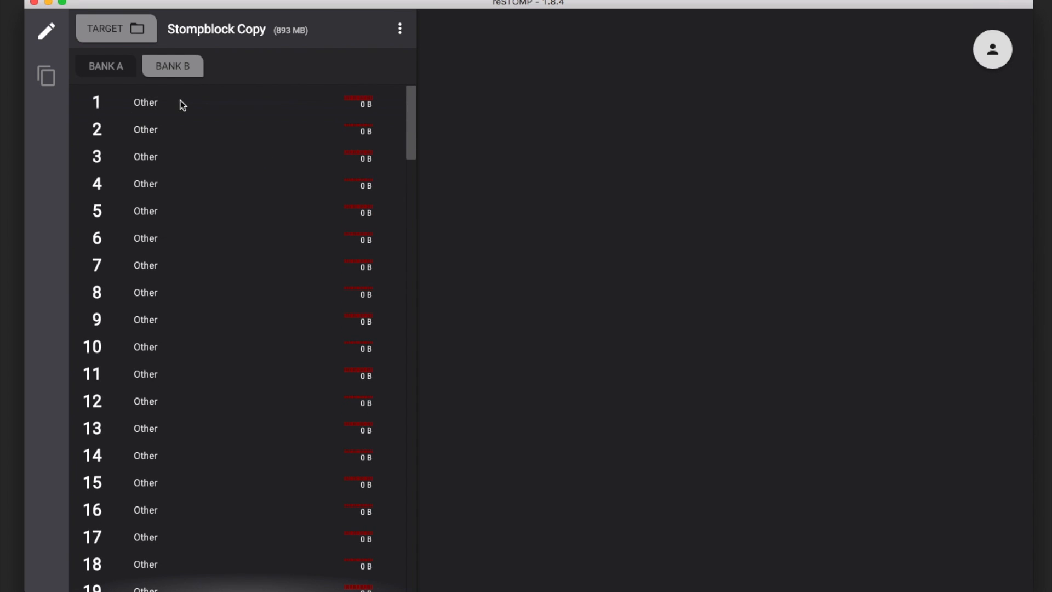
{"action": "left_click", "coordinate": [151, 108]}
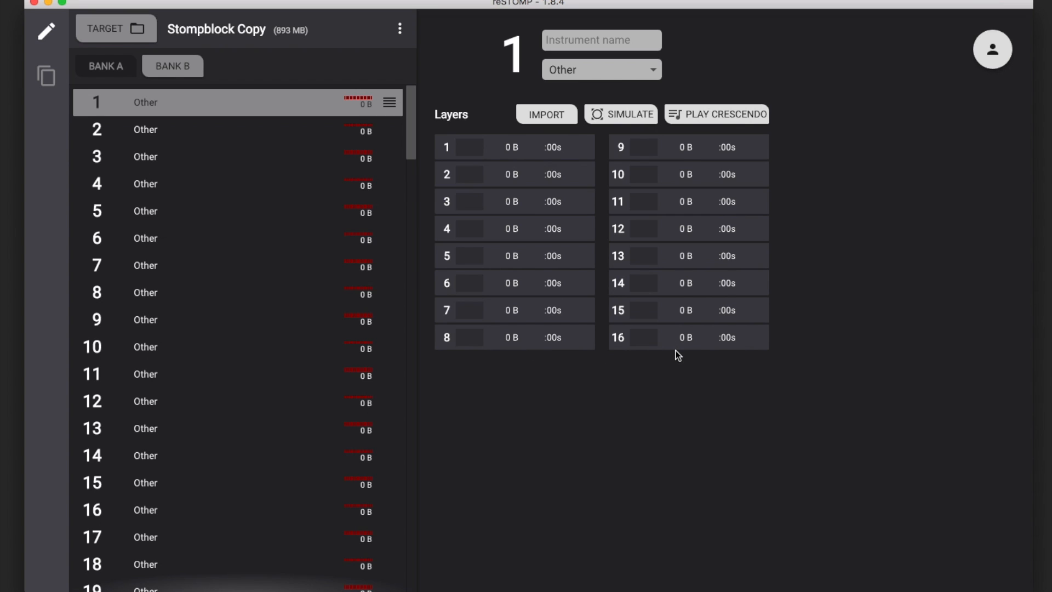
- Load all WAV files from the Ludwig Kick folder into the Sample Importer for slot 1 and proceed to the effects stage
{"action": "left_click", "coordinate": [542, 116]}
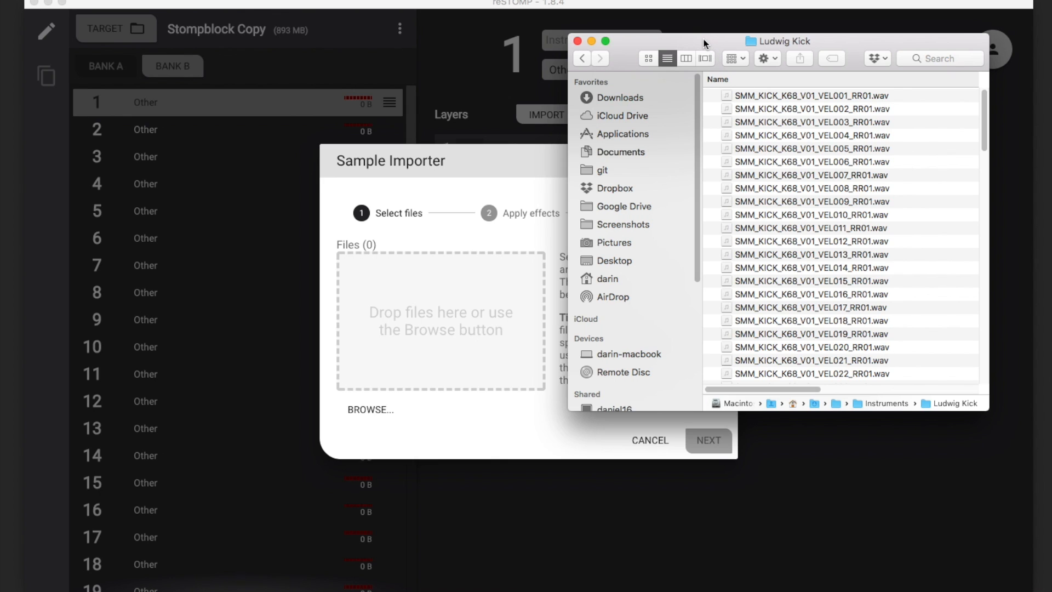
{"action": "left_click_drag", "start_coordinate": [702, 39], "coordinate": [751, 40]}
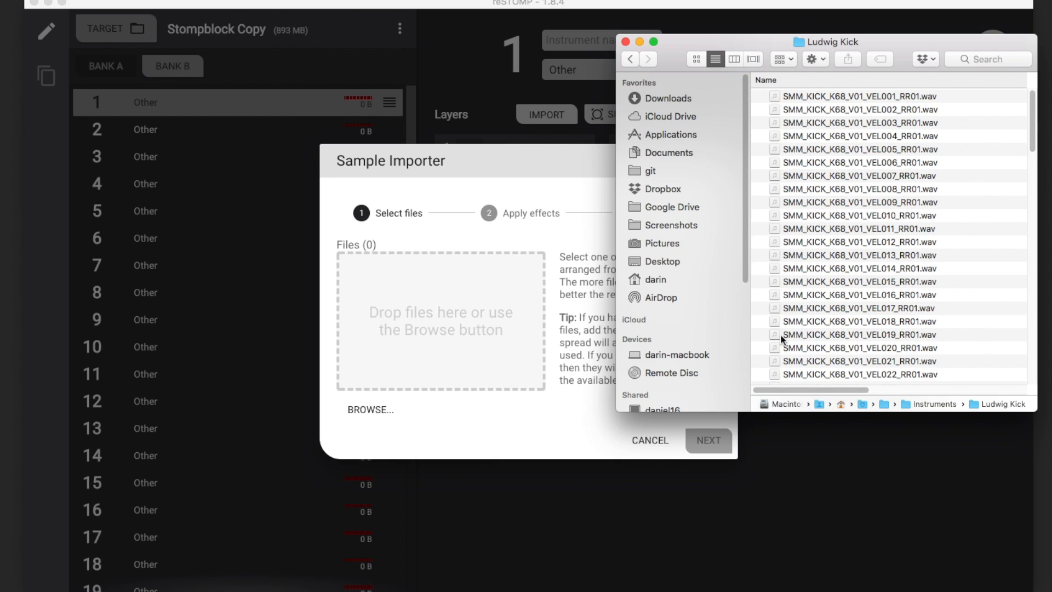
{"action": "left_click", "coordinate": [882, 267]}
{"action": "key", "text": "super+a"}
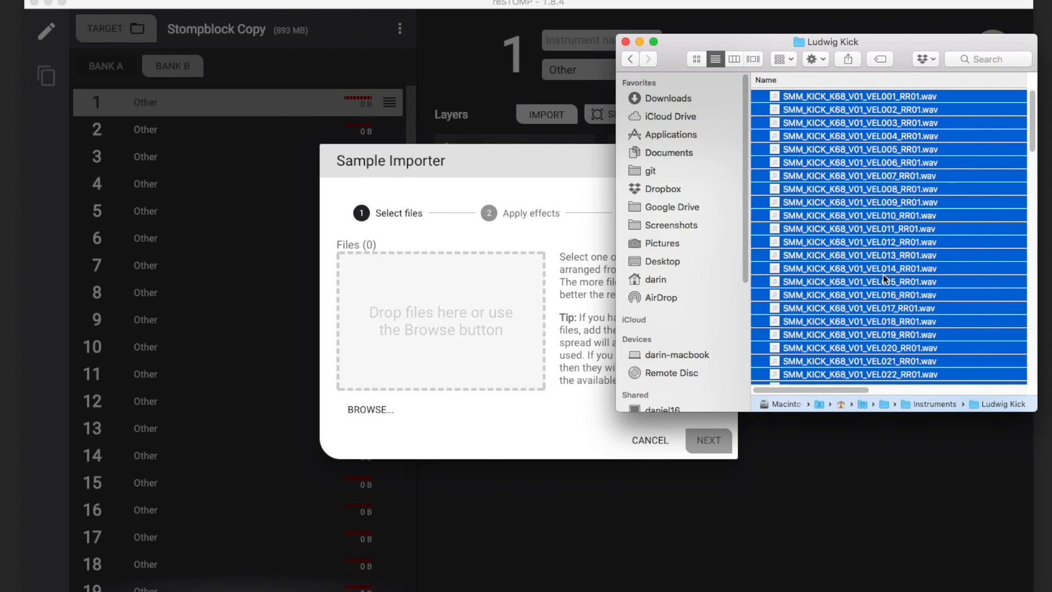
{"action": "scroll", "coordinate": [883, 287], "scroll_direction": "down", "scroll_amount": 15}
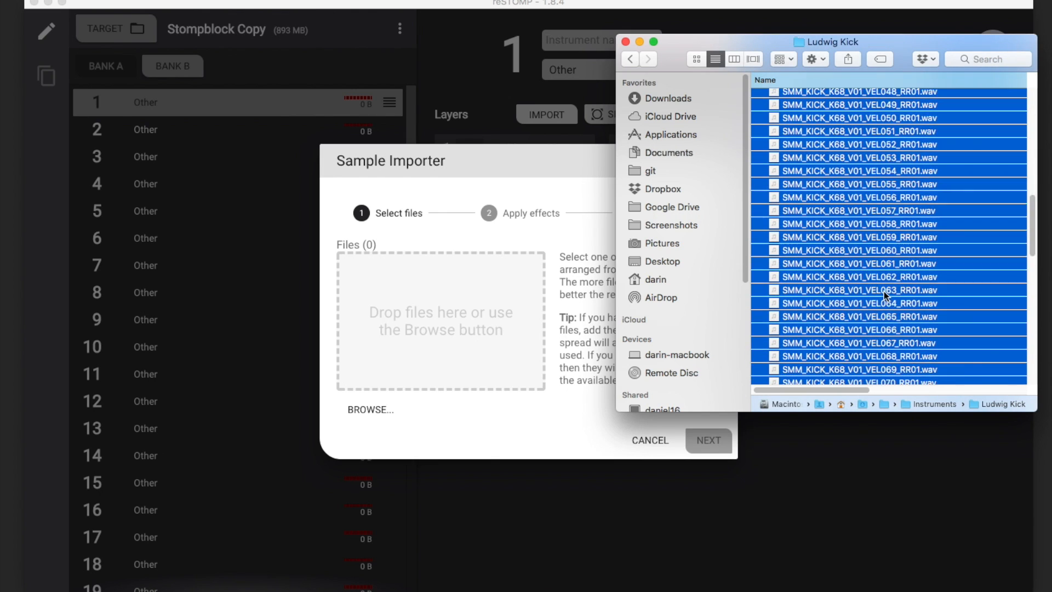
{"action": "scroll", "coordinate": [883, 291], "scroll_direction": "down", "scroll_amount": 5}
{"action": "left_click_drag", "start_coordinate": [843, 288], "coordinate": [456, 327]}
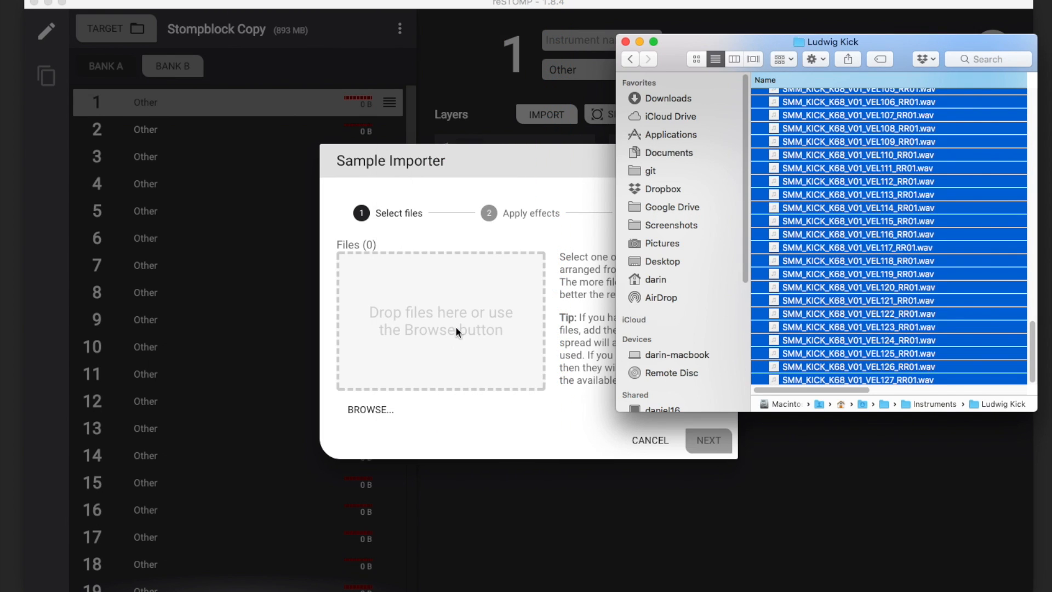
{"action": "left_click", "coordinate": [557, 162]}
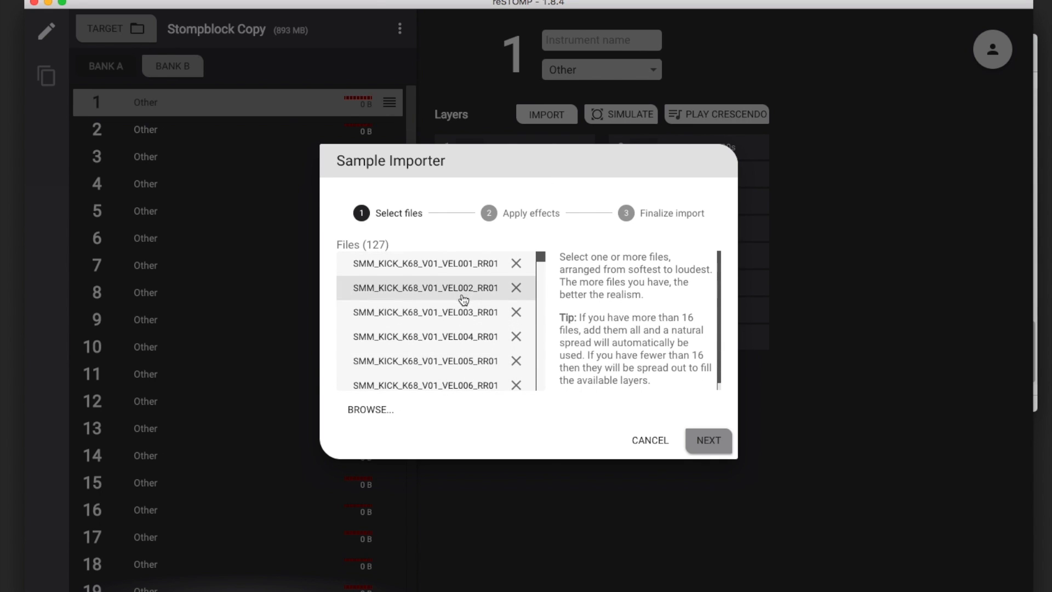
{"action": "mouse_move", "coordinate": [457, 295]}
{"action": "left_mouse_down"}
{"action": "mouse_move", "coordinate": [458, 332]}
{"action": "mouse_move", "coordinate": [462, 290]}
{"action": "left_mouse_up"}
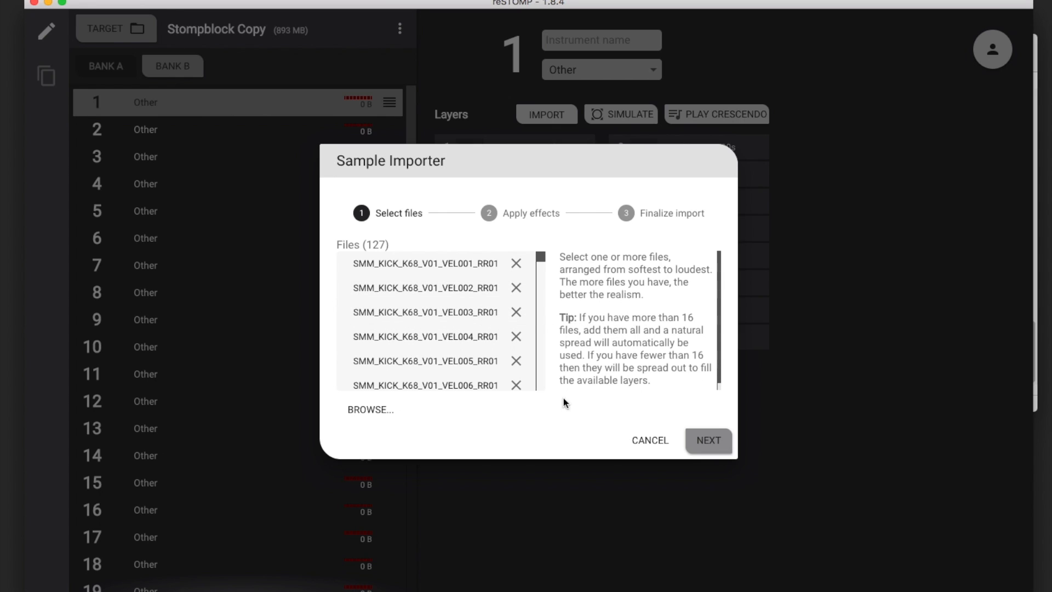
{"action": "left_click", "coordinate": [704, 441]}
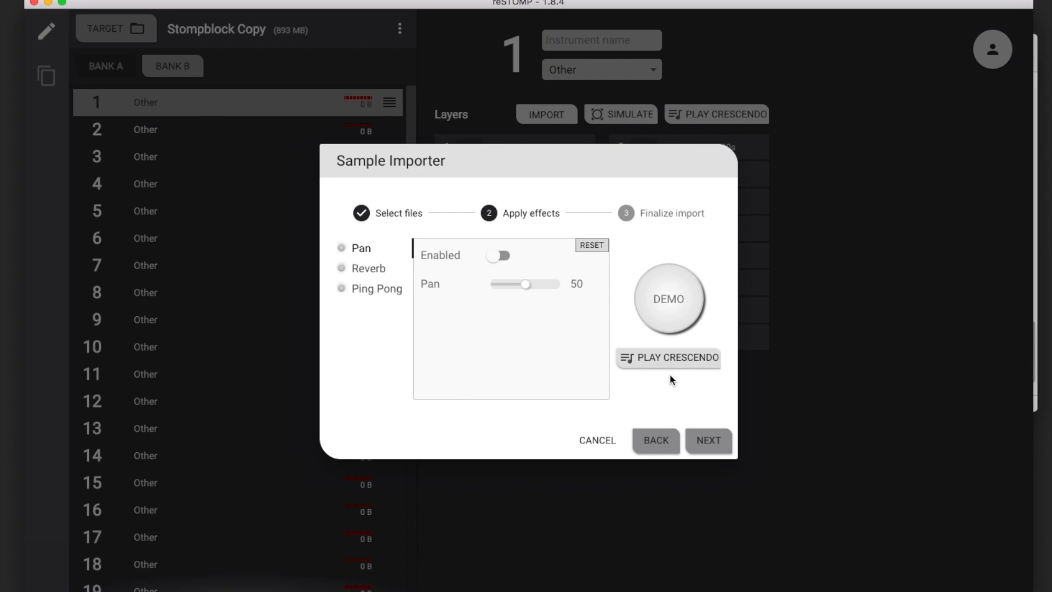
- Preview the loaded kick samples as a crescendo and as individual demo hits at different strengths
{"action": "left_click", "coordinate": [669, 359]}
{"action": "left_click", "coordinate": [668, 299]}
{"action": "left_click", "coordinate": [674, 304]}
{"action": "left_click", "coordinate": [687, 316]}
{"action": "left_click", "coordinate": [690, 320]}
- Enable reverb with the Cave - medium 1 convolution and a 14638 Hz high cut, preview the crescendo, and finish the import
{"action": "left_click", "coordinate": [364, 268]}
{"action": "left_click", "coordinate": [498, 255]}
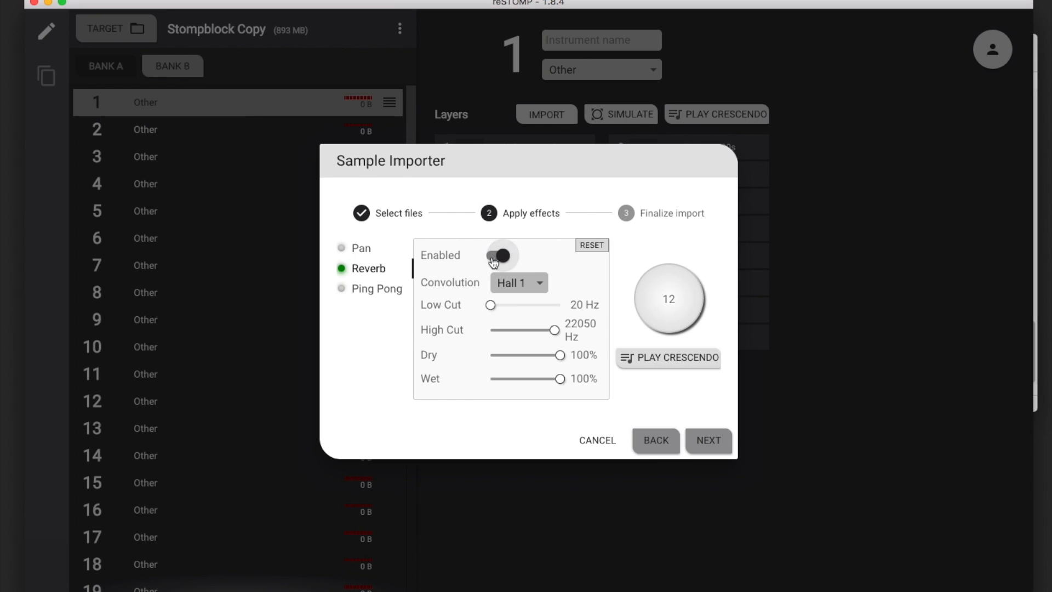
{"action": "left_click", "coordinate": [540, 286]}
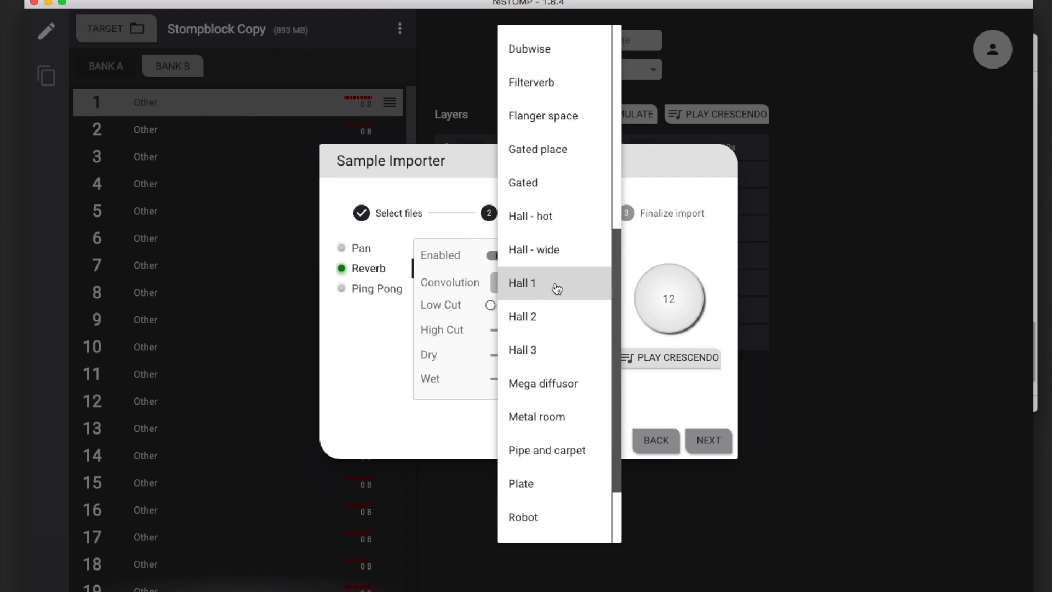
{"action": "scroll", "coordinate": [564, 273], "scroll_direction": "up", "scroll_amount": 5}
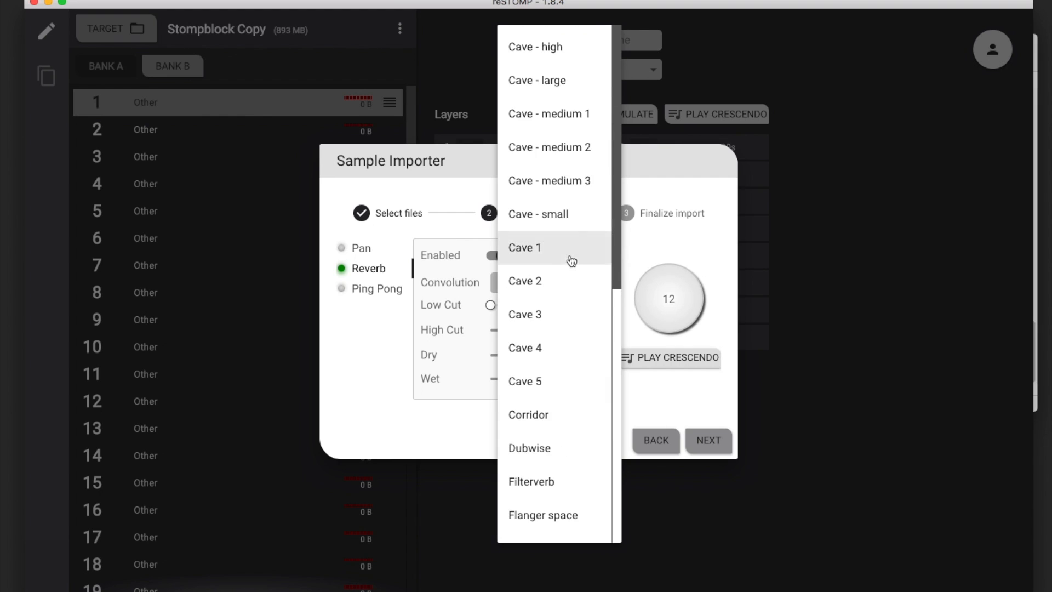
{"action": "left_click", "coordinate": [559, 114]}
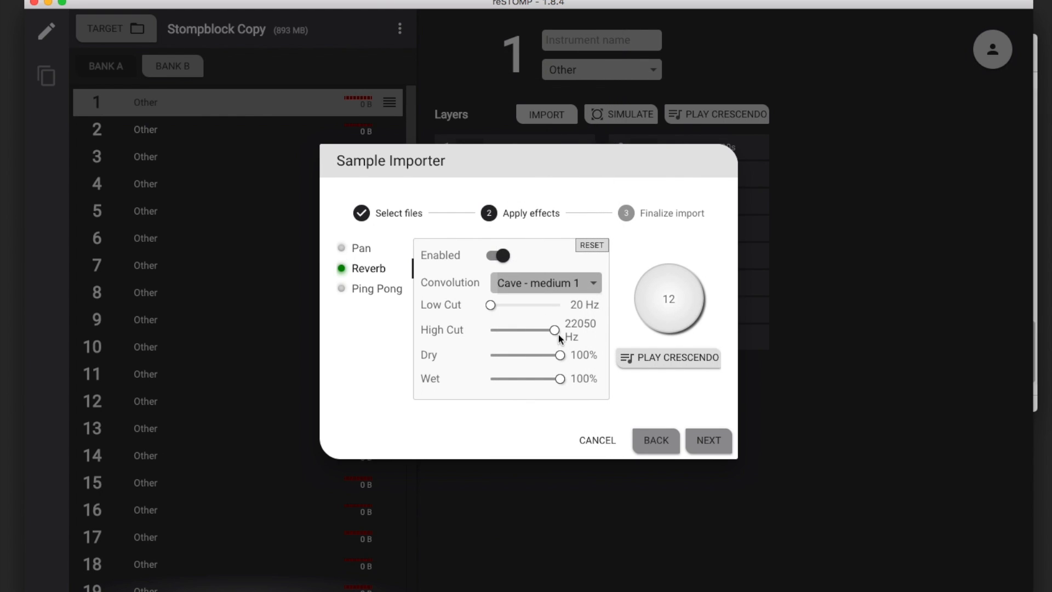
{"action": "left_click_drag", "start_coordinate": [557, 334], "coordinate": [538, 334]}
{"action": "left_click", "coordinate": [668, 359]}
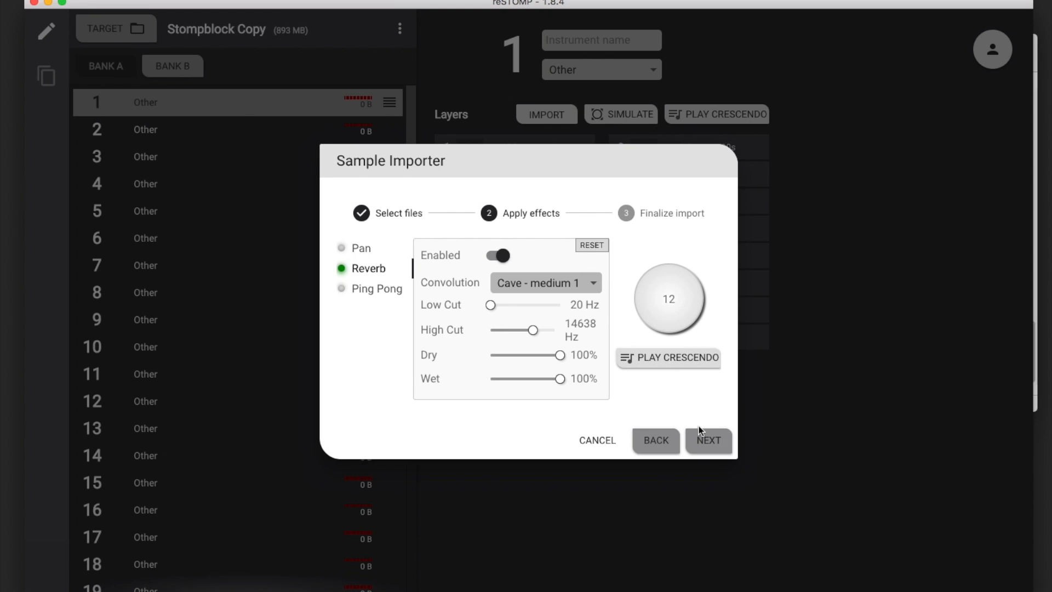
{"action": "left_click", "coordinate": [707, 444]}
{"action": "left_click", "coordinate": [712, 442]}
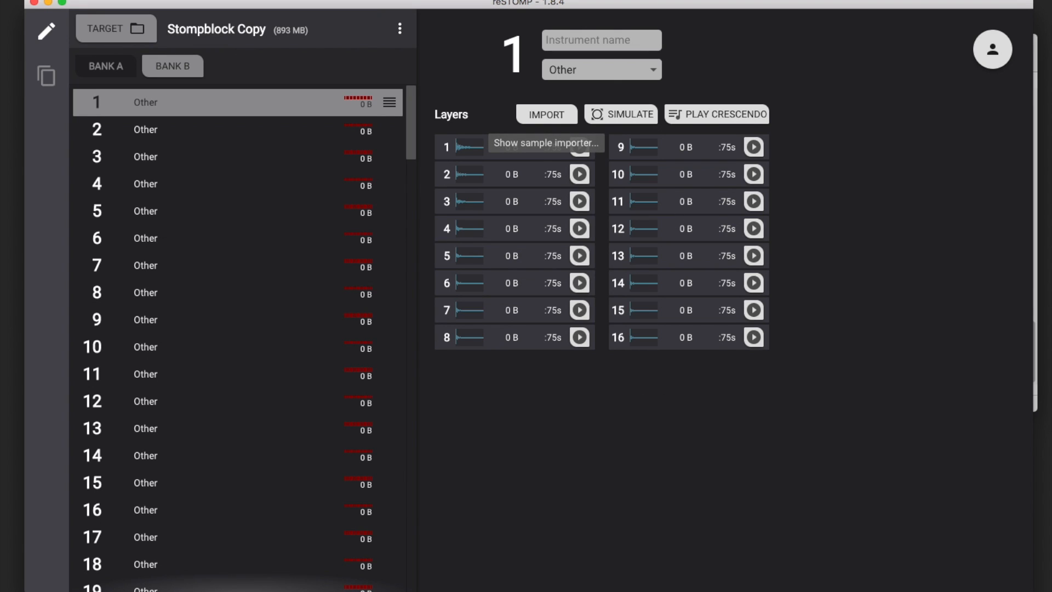
- Name the instrument in slot 1 Kick and set its type to Kick
{"action": "left_click", "coordinate": [597, 48]}
{"action": "type", "text": "Kick"}
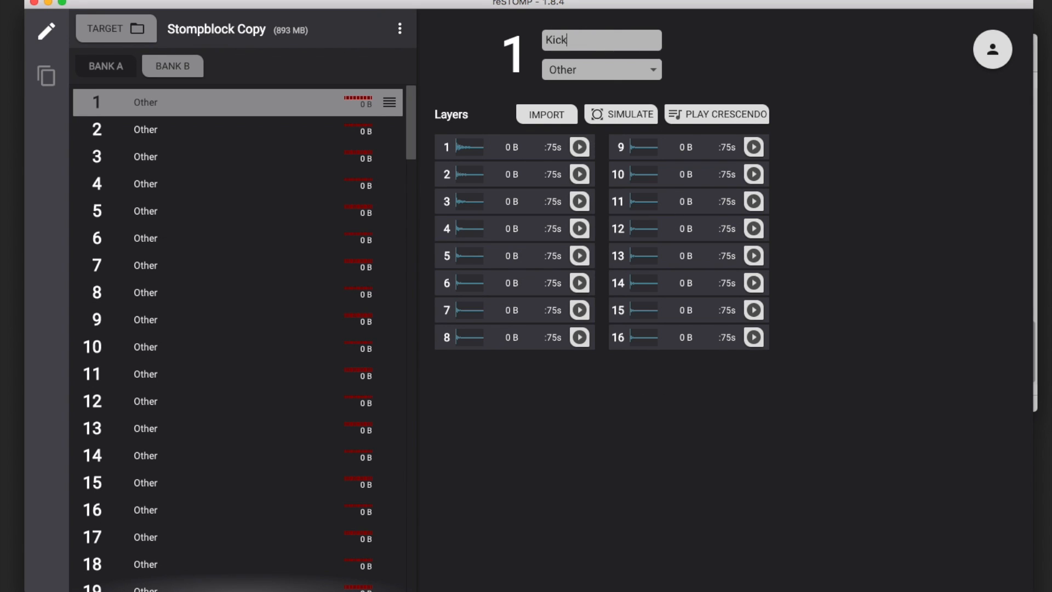
{"action": "left_click", "coordinate": [579, 76]}
{"action": "left_click", "coordinate": [590, 148]}
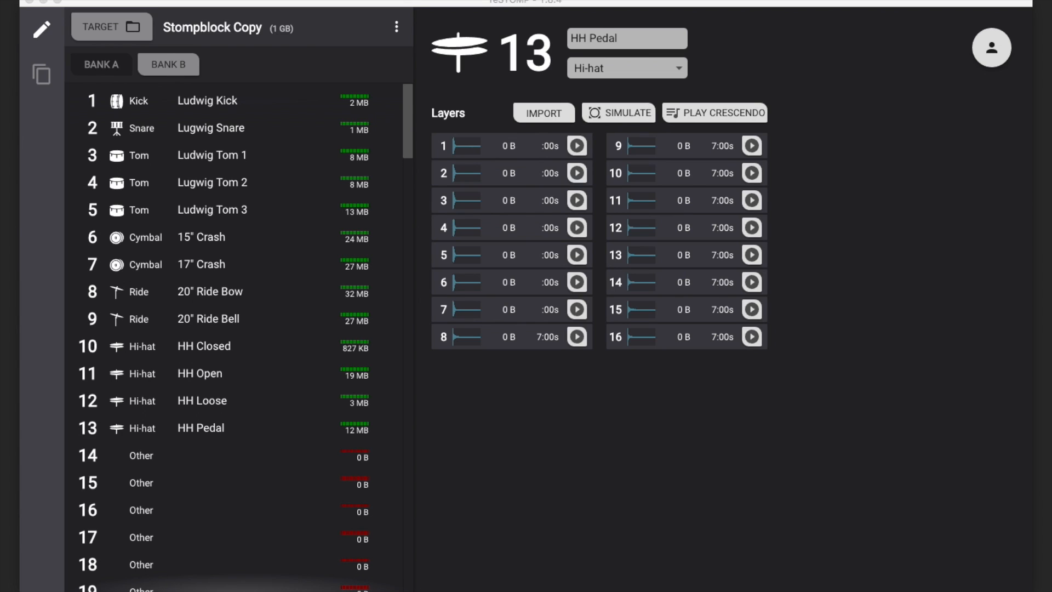
- Export Bank B's ZenEdit mapping to the Desktop as reaper.txt
{"action": "scroll", "coordinate": [263, 422], "scroll_direction": "down", "scroll_amount": 3}
{"action": "scroll", "coordinate": [262, 421], "scroll_direction": "down", "scroll_amount": 3}
{"action": "scroll", "coordinate": [264, 420], "scroll_direction": "up", "scroll_amount": 6}
{"action": "left_click", "coordinate": [397, 28]}
{"action": "left_click", "coordinate": [398, 28]}
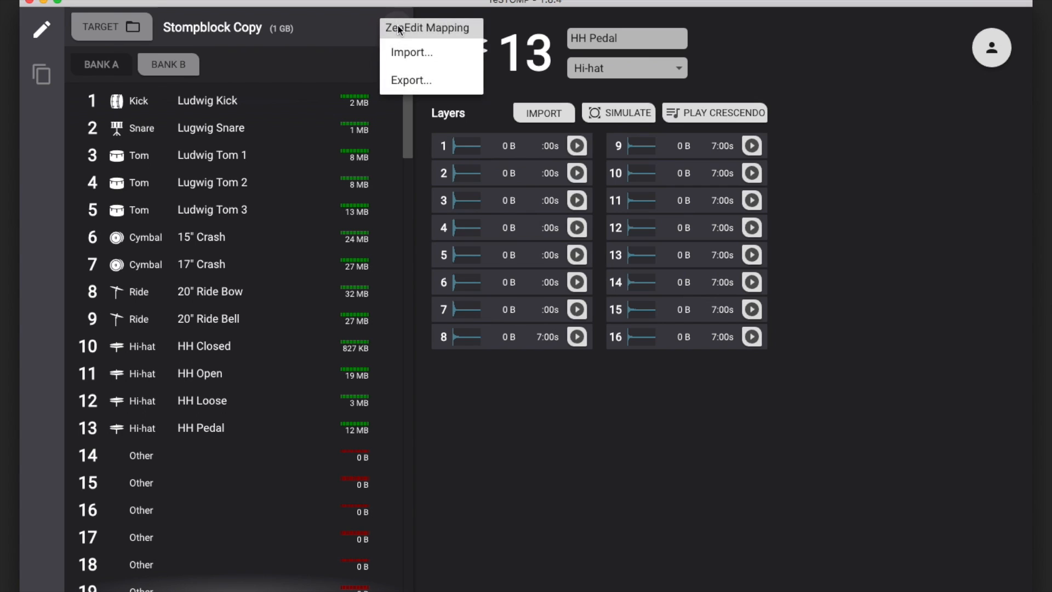
{"action": "left_click", "coordinate": [416, 78]}
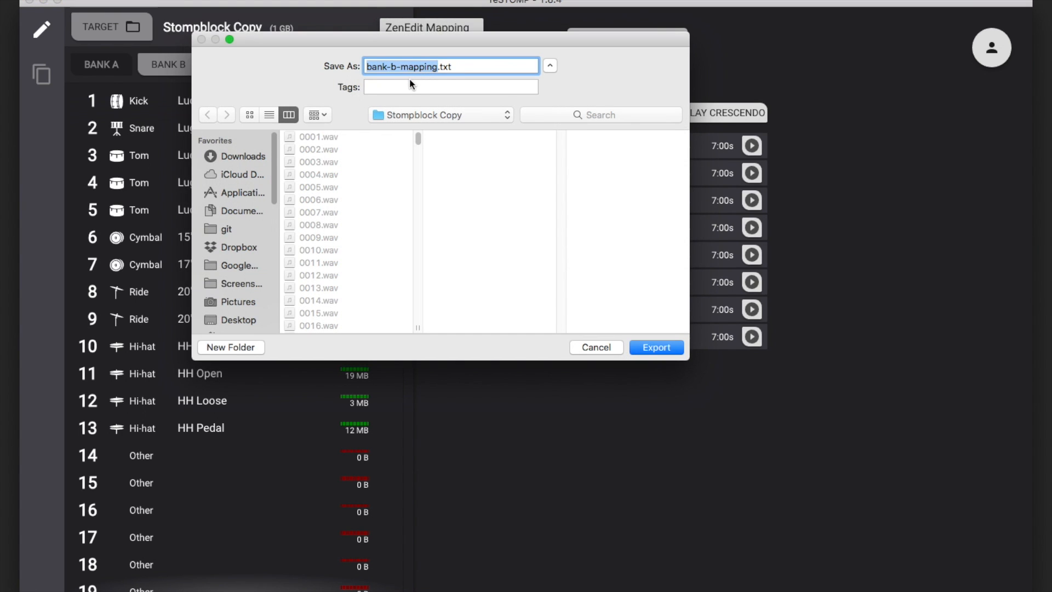
{"action": "type", "text": "reaper"}
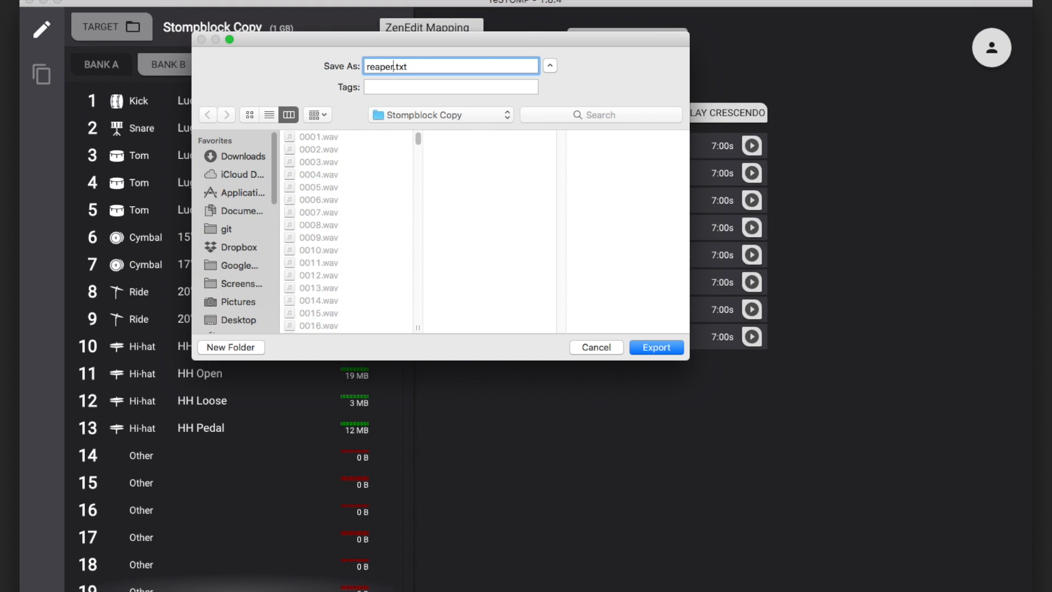
{"action": "left_click", "coordinate": [238, 320]}
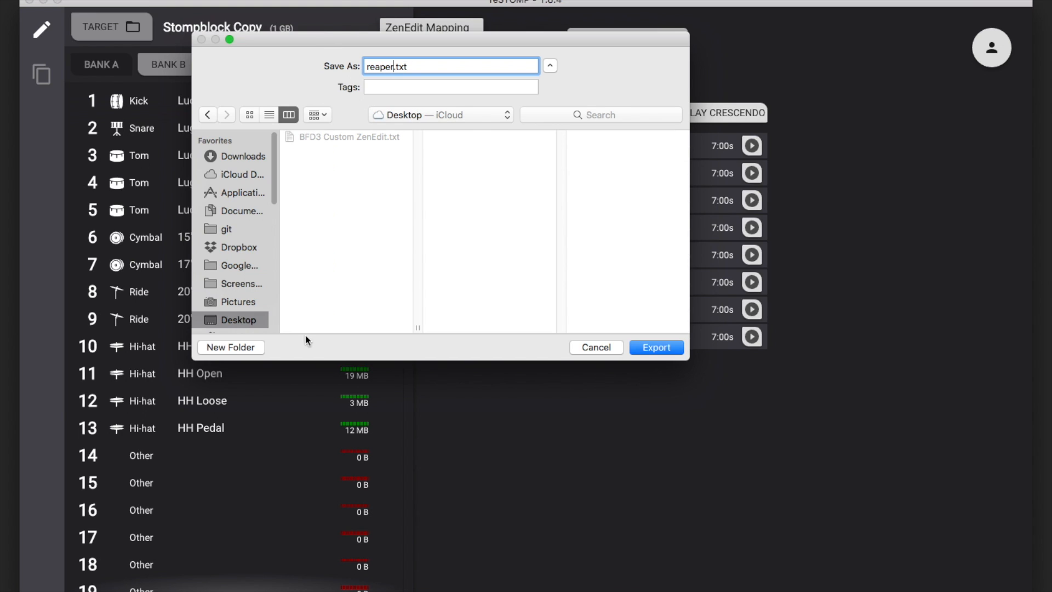
{"action": "left_click", "coordinate": [672, 348]}
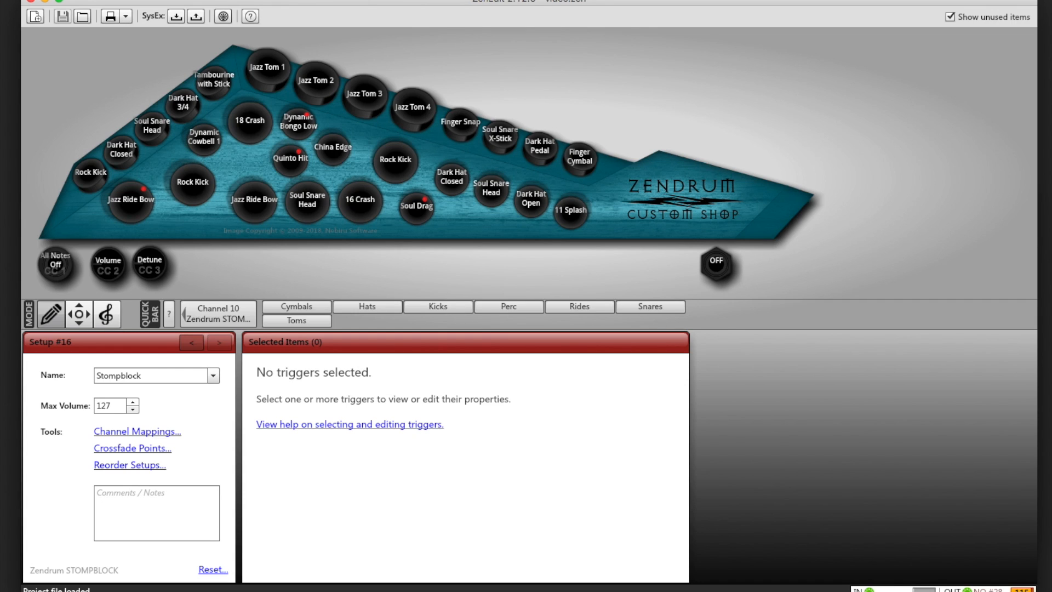
- Switch to ZenEdit and add reaper.txt from the Desktop to the Mapping Editor's Modules folder, closing the editor
{"action": "key", "text": "super+m"}
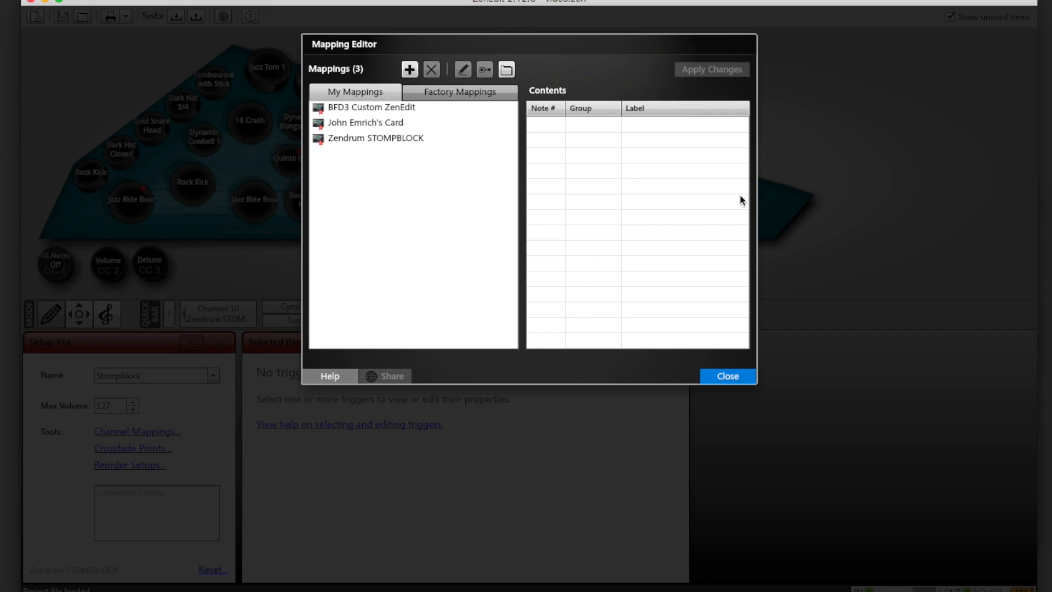
{"action": "left_click", "coordinate": [507, 70]}
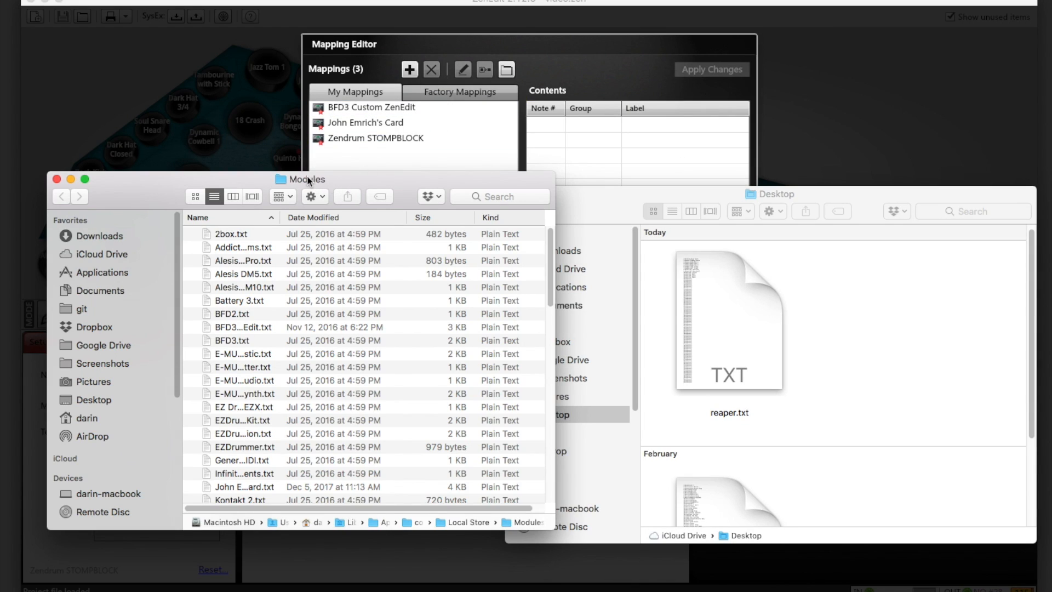
{"action": "left_click", "coordinate": [820, 192]}
{"action": "left_click_drag", "start_coordinate": [737, 335], "coordinate": [335, 333]}
{"action": "left_click", "coordinate": [875, 299]}
{"action": "left_click", "coordinate": [859, 114]}
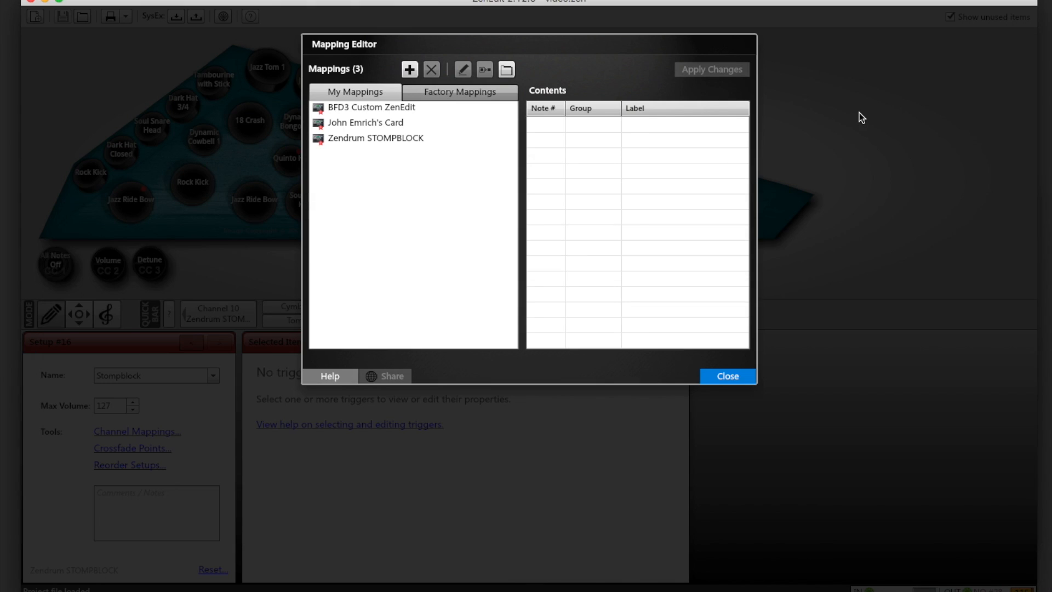
{"action": "left_click", "coordinate": [734, 378]}
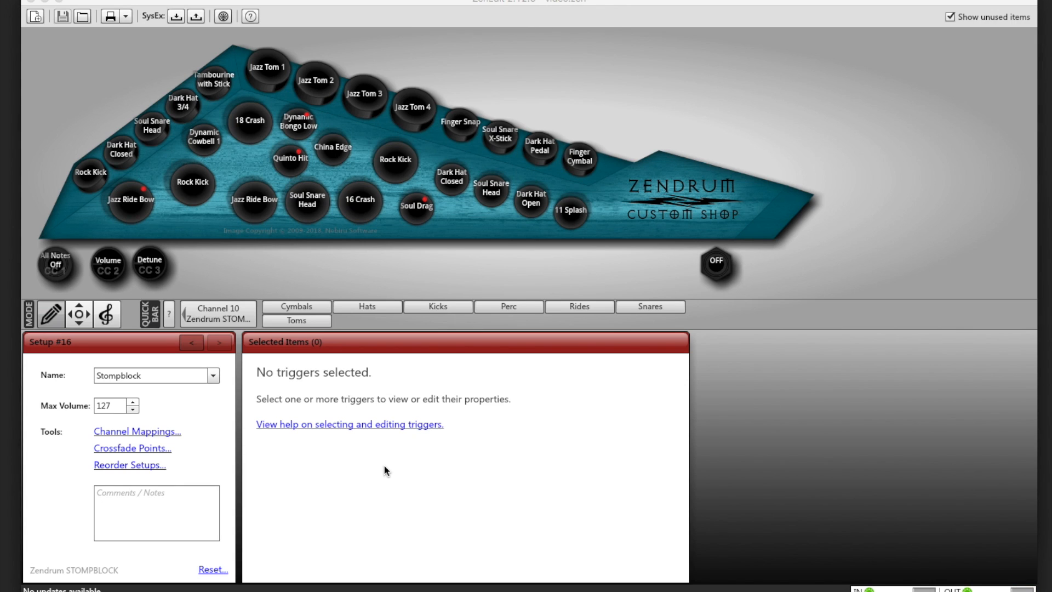
- Assign the reaper mapping to channel 11 (Percussion) in the channel mappings of the Stompblock setup
{"action": "left_click", "coordinate": [160, 434]}
{"action": "left_click", "coordinate": [160, 434]}
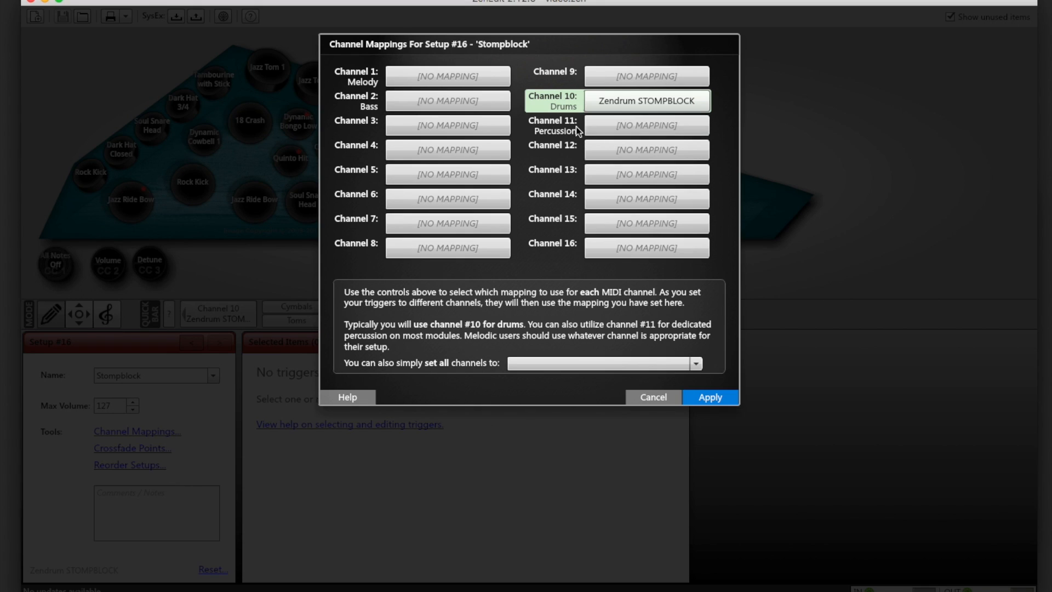
{"action": "left_click", "coordinate": [626, 130]}
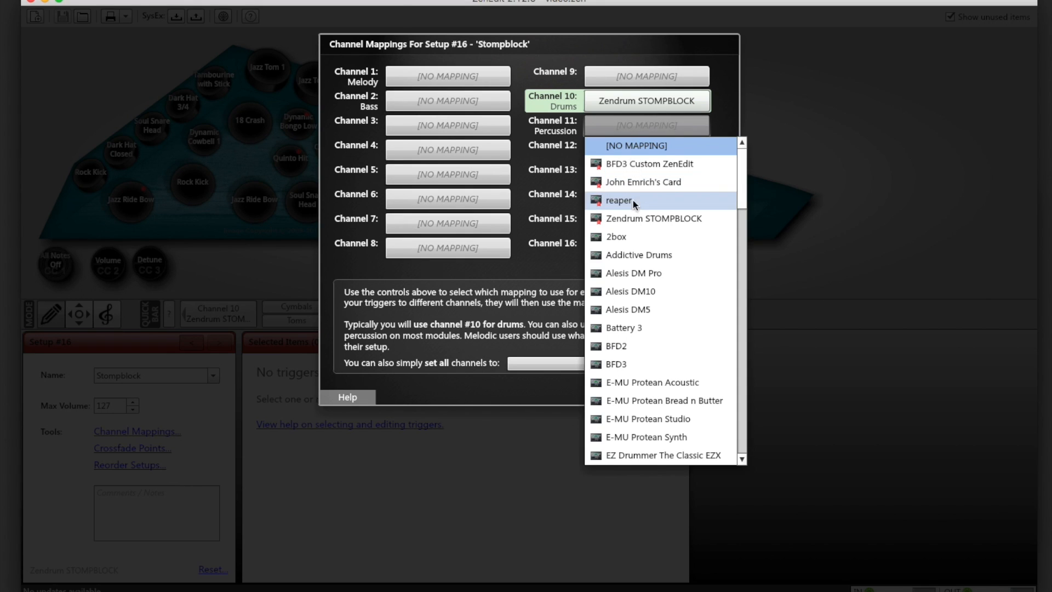
{"action": "left_click", "coordinate": [613, 202]}
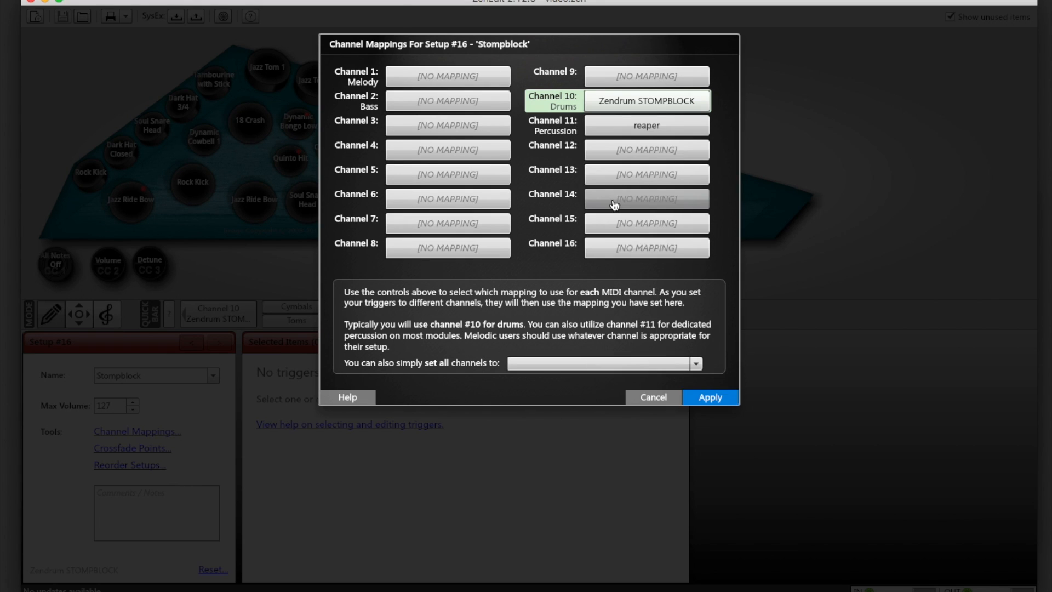
{"action": "left_click", "coordinate": [706, 395]}
{"action": "left_click", "coordinate": [650, 161]}
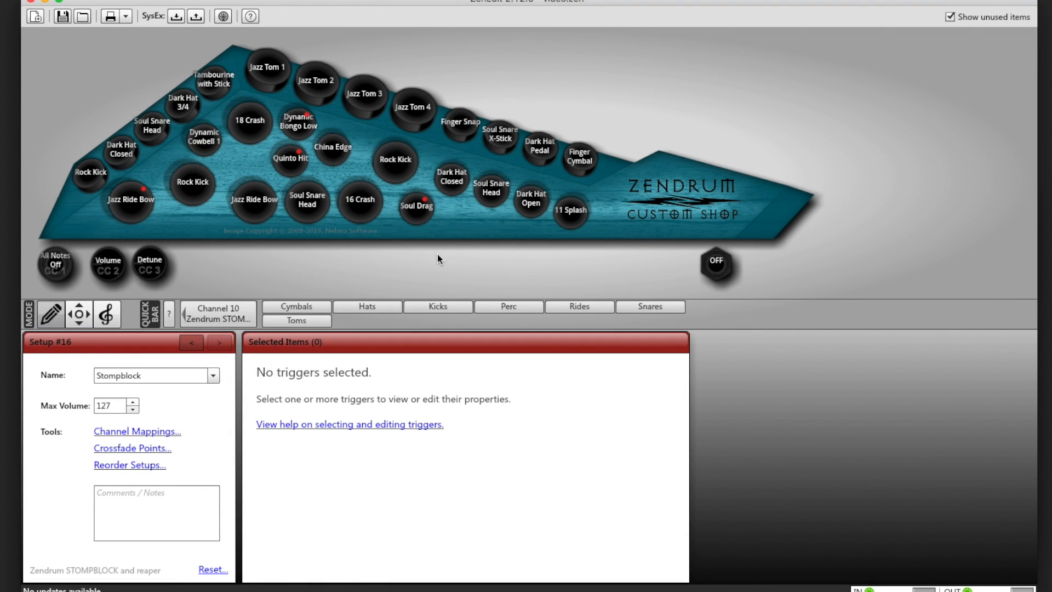
- Reassign the three Rock Kick triggers to channel 11 (reaper) with the Ludwig Kick note
{"action": "left_click", "coordinate": [401, 169]}
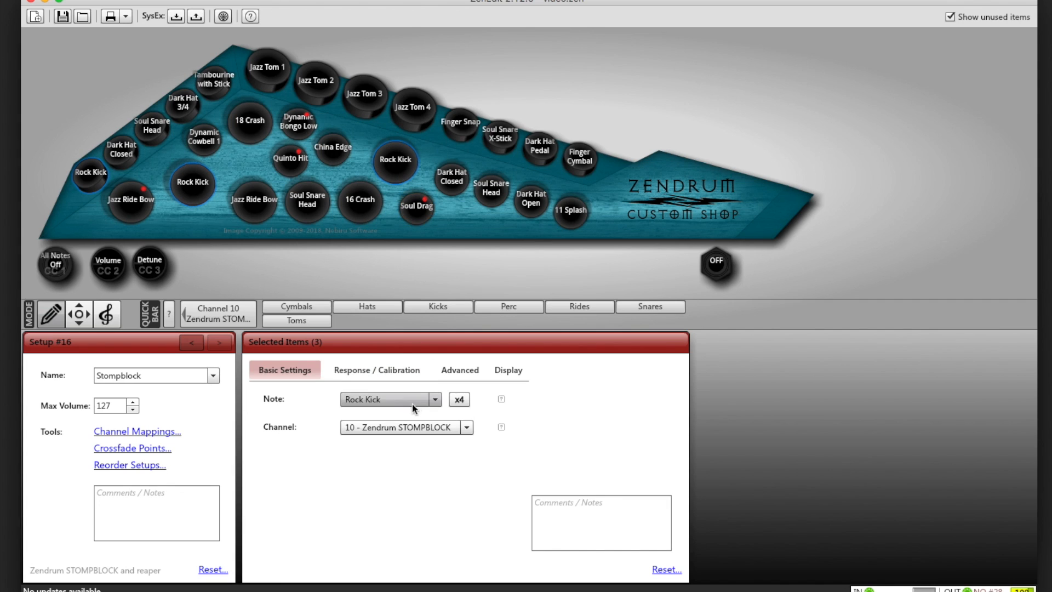
{"action": "left_click", "coordinate": [453, 430]}
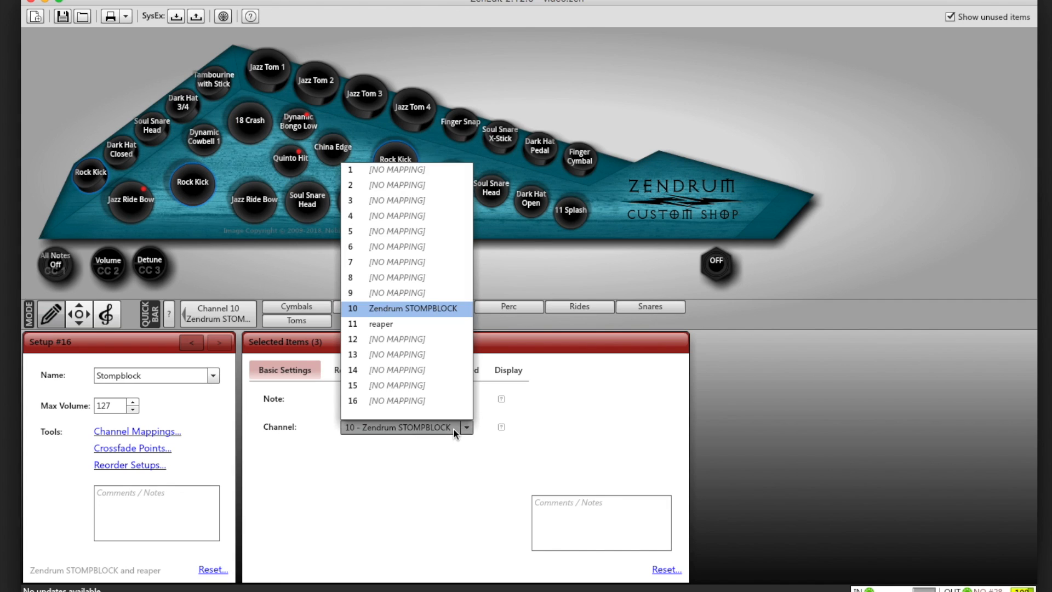
{"action": "left_click", "coordinate": [386, 324]}
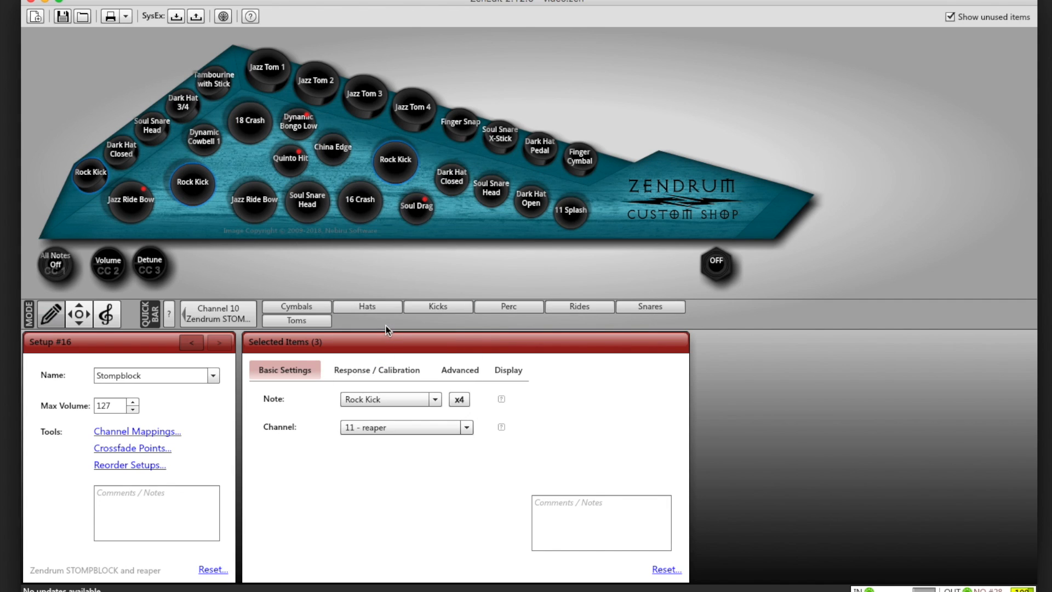
{"action": "left_click", "coordinate": [426, 401]}
{"action": "left_click", "coordinate": [298, 180]}
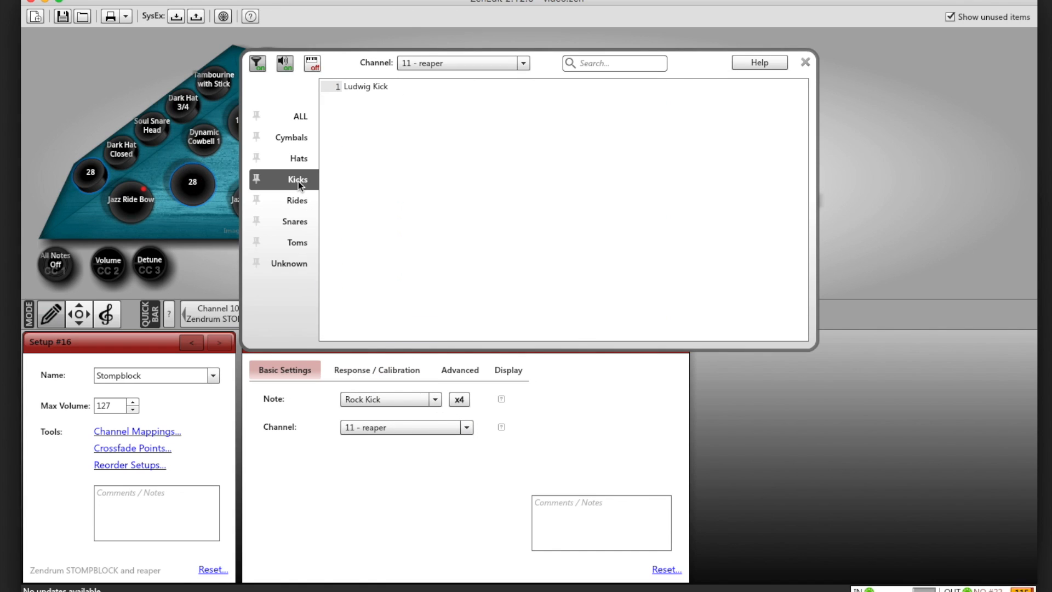
{"action": "left_click", "coordinate": [366, 87]}
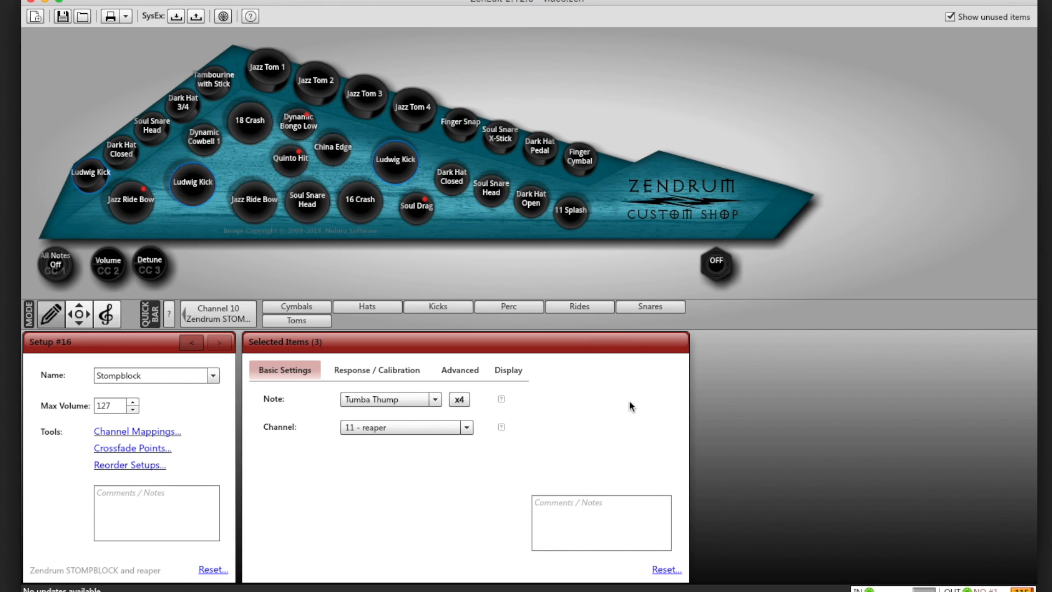
{"action": "left_click", "coordinate": [425, 268]}
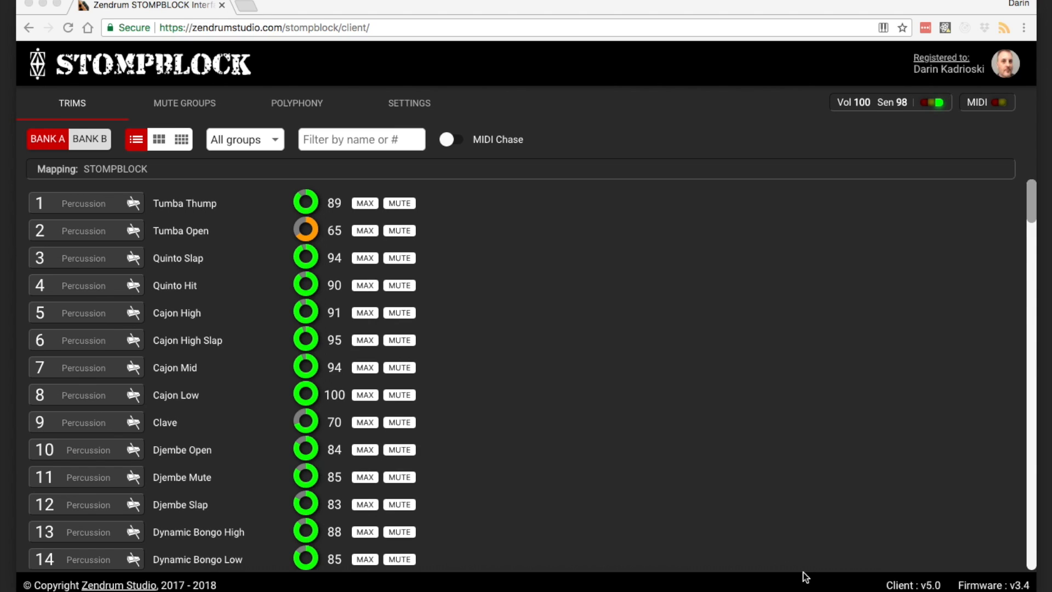
- Switch to the STOMPBLOCK web client, add reaper.txt from the Desktop as a custom card, and select it for Bank B
{"action": "left_click", "coordinate": [553, 264]}
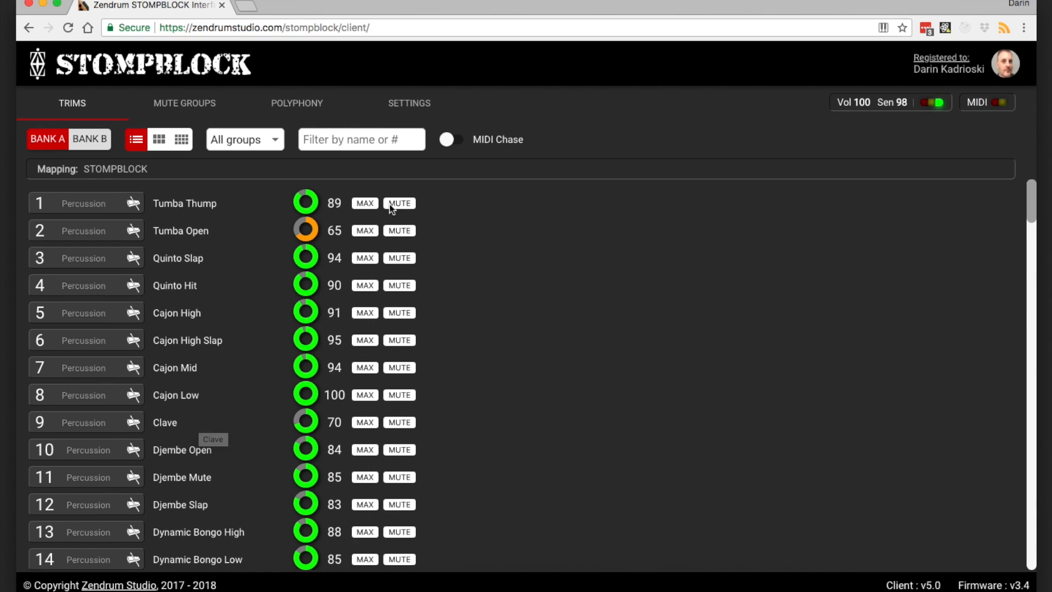
{"action": "left_click", "coordinate": [408, 107]}
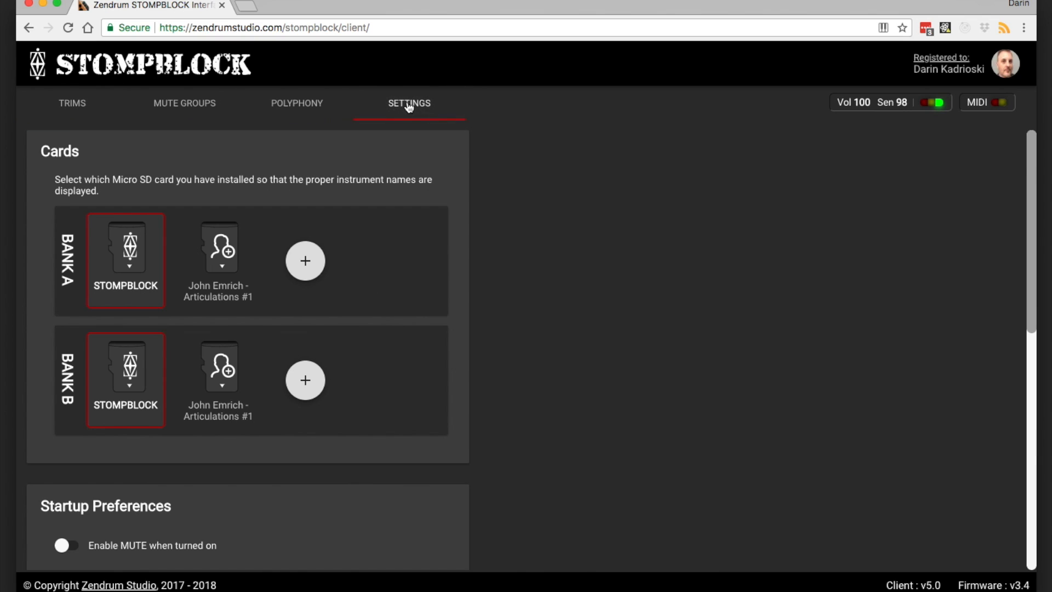
{"action": "left_click", "coordinate": [302, 264]}
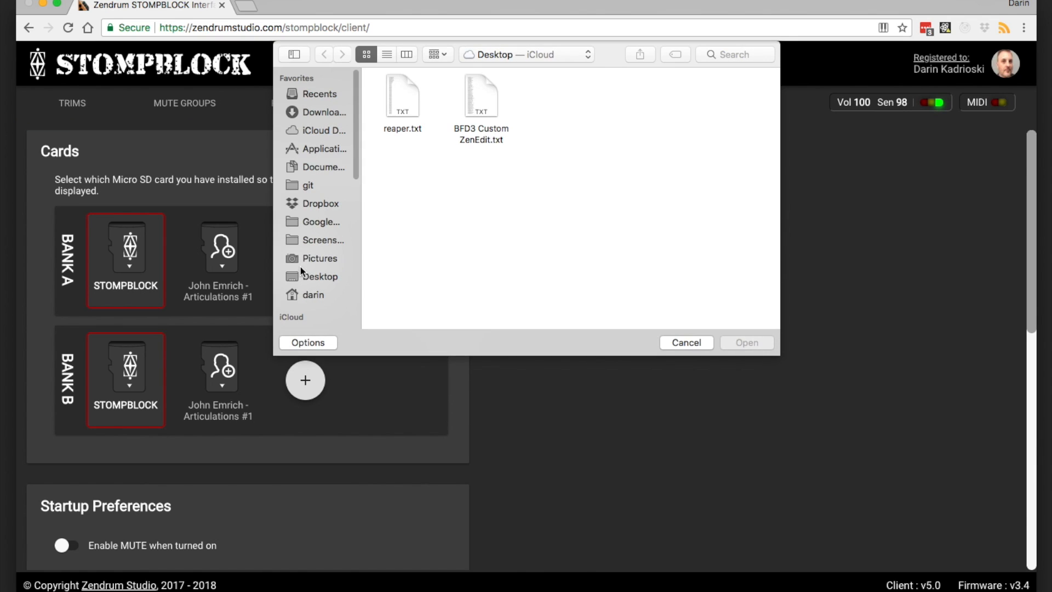
{"action": "left_click", "coordinate": [403, 109]}
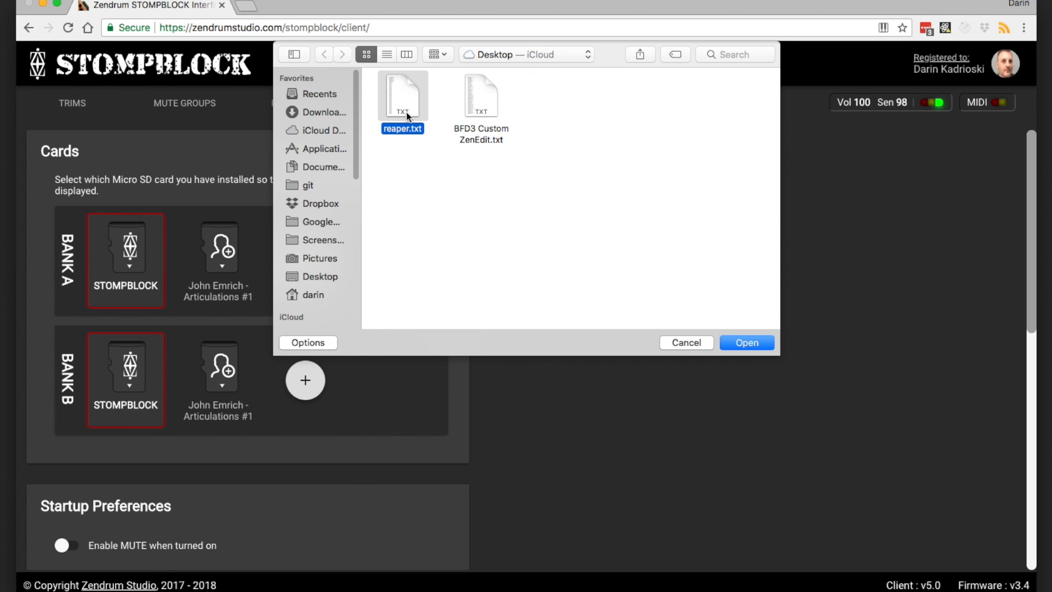
{"action": "left_click", "coordinate": [751, 345]}
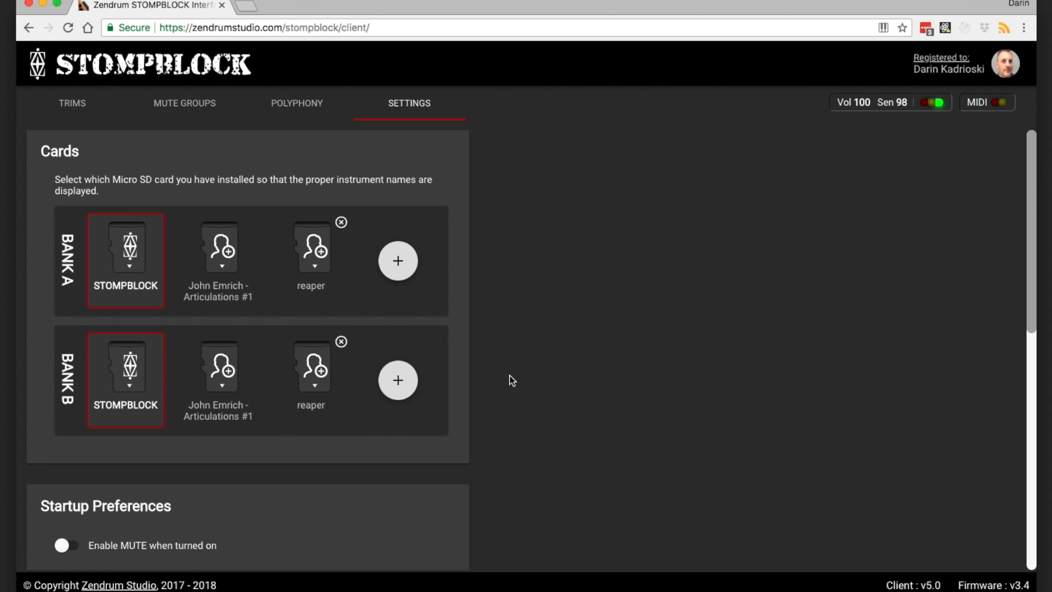
{"action": "left_click", "coordinate": [323, 391]}
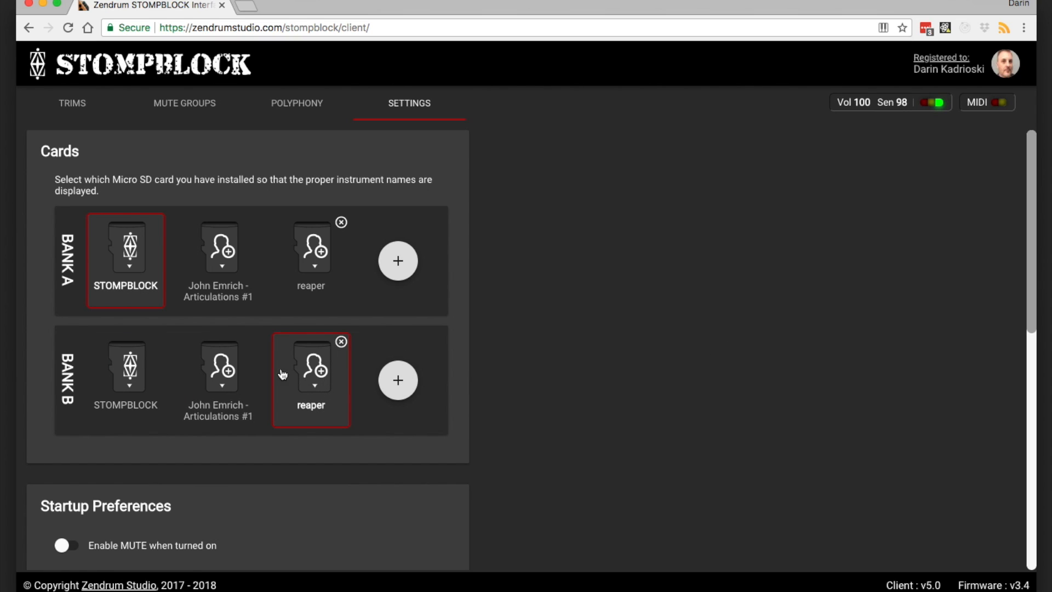
- In Bank B's trims, set Ludwig Kick to 82 and raise the 20" Ride Bell to the maximum of 100
{"action": "left_click", "coordinate": [71, 106]}
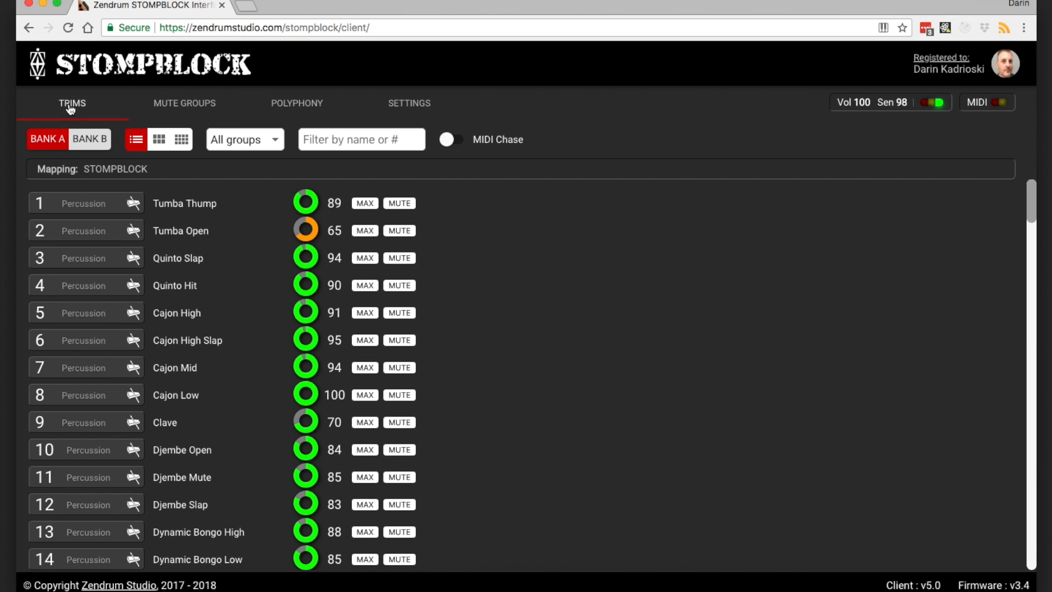
{"action": "left_click", "coordinate": [106, 151]}
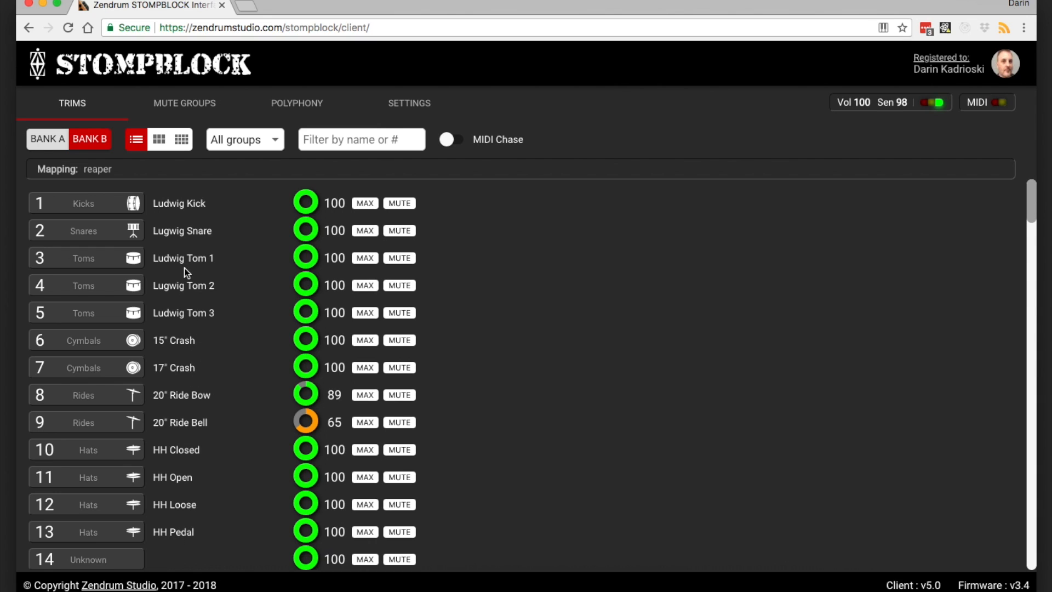
{"action": "left_click", "coordinate": [85, 212]}
{"action": "left_click", "coordinate": [300, 199]}
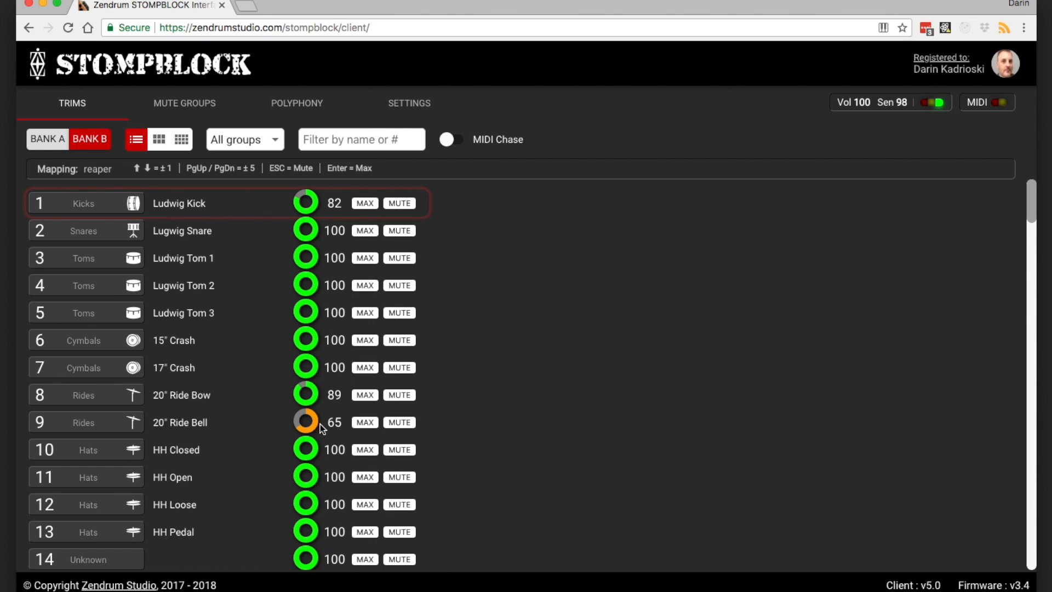
{"action": "left_click", "coordinate": [364, 423]}
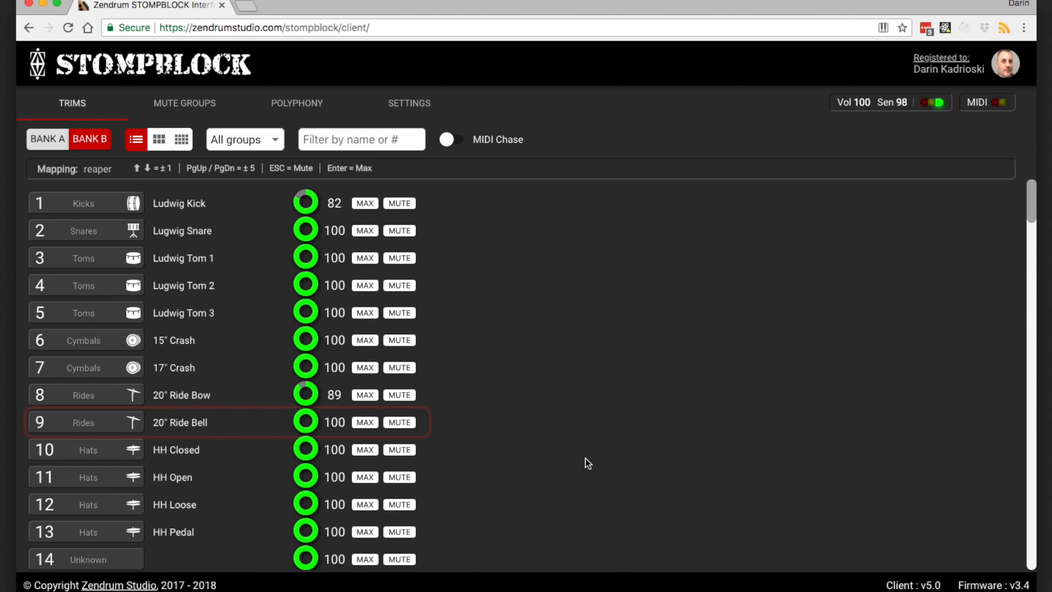